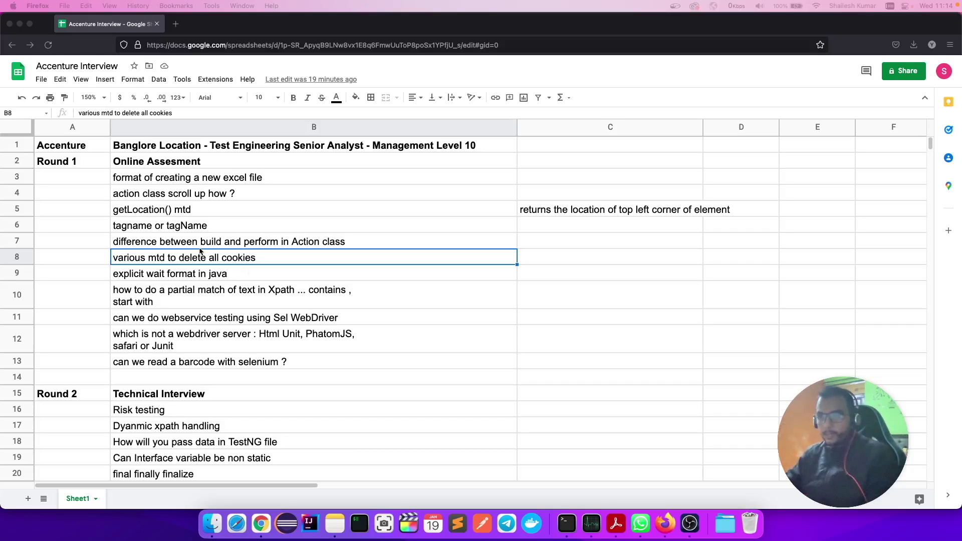
- Review the Online Assesment heading and the block of Round 1 questions
left_click(94, 146)
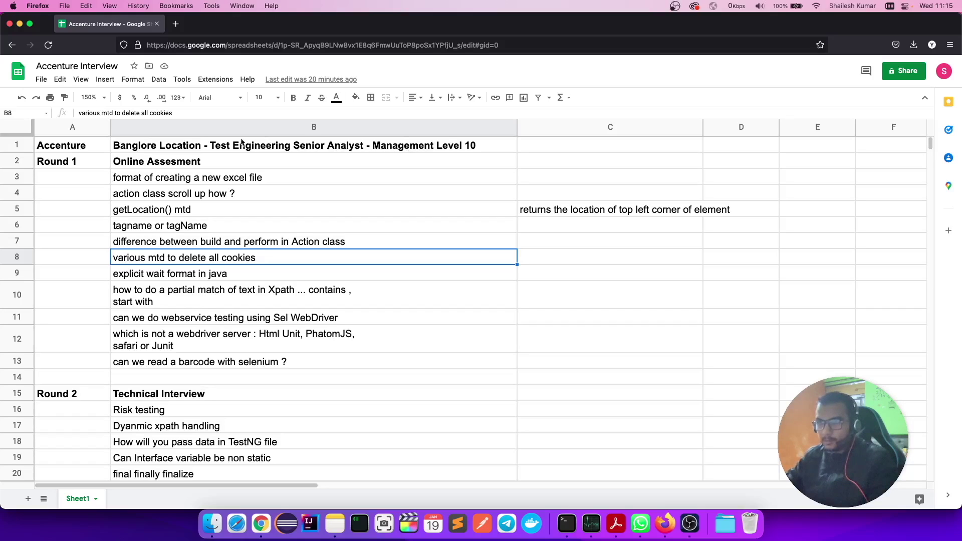
left_click(334, 179)
left_click(294, 165)
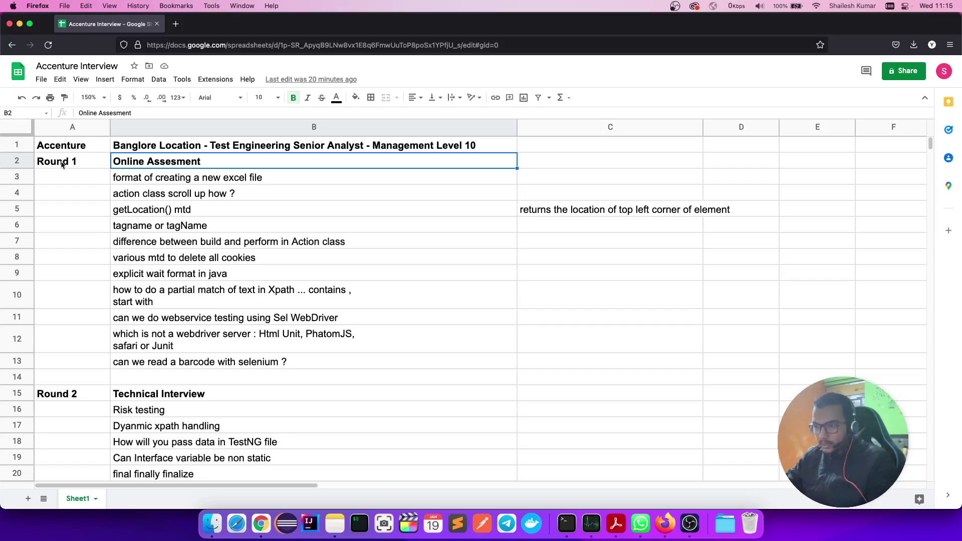
left_click(91, 172)
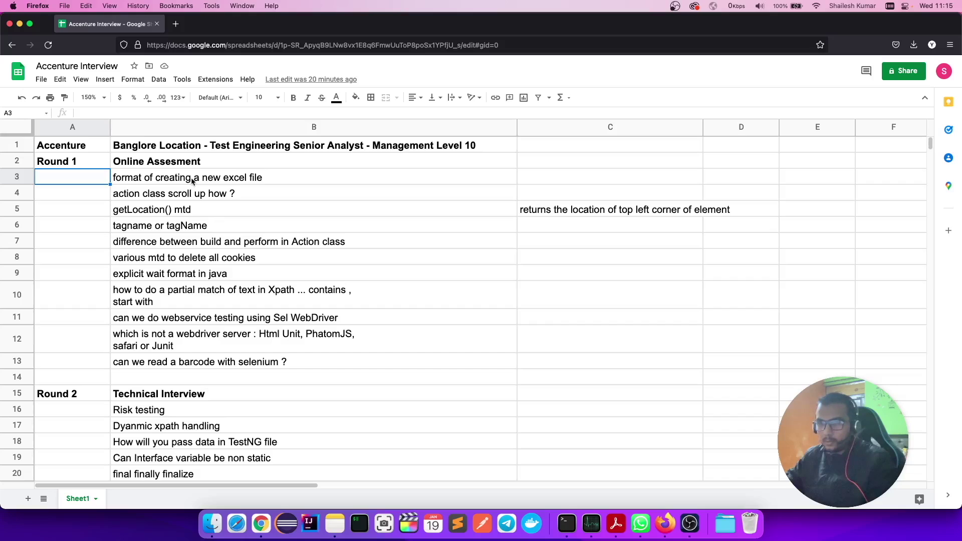
left_click(263, 189)
left_click(208, 179)
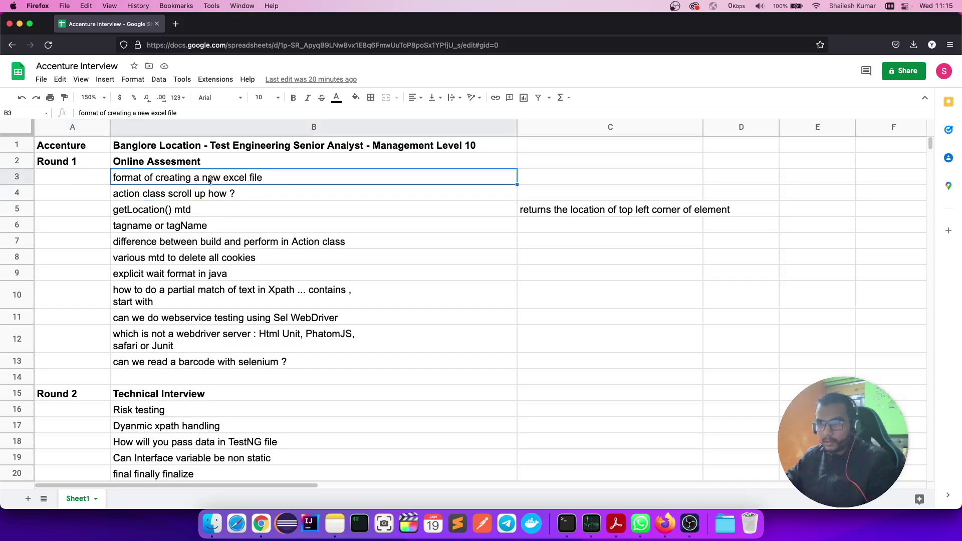
mouse_move(208, 180)
left_mouse_down()
mouse_move(239, 360)
mouse_move(256, 353)
left_mouse_up()
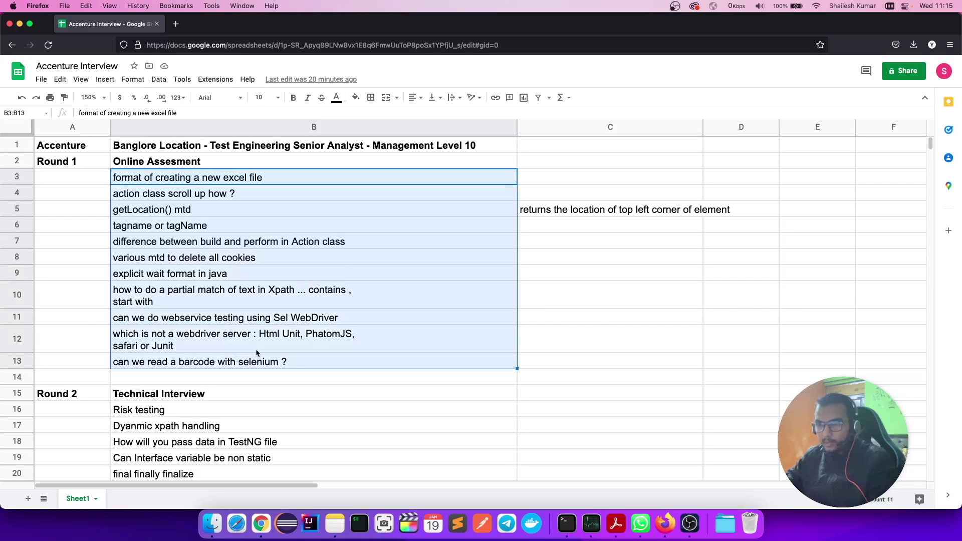
left_click(610, 305)
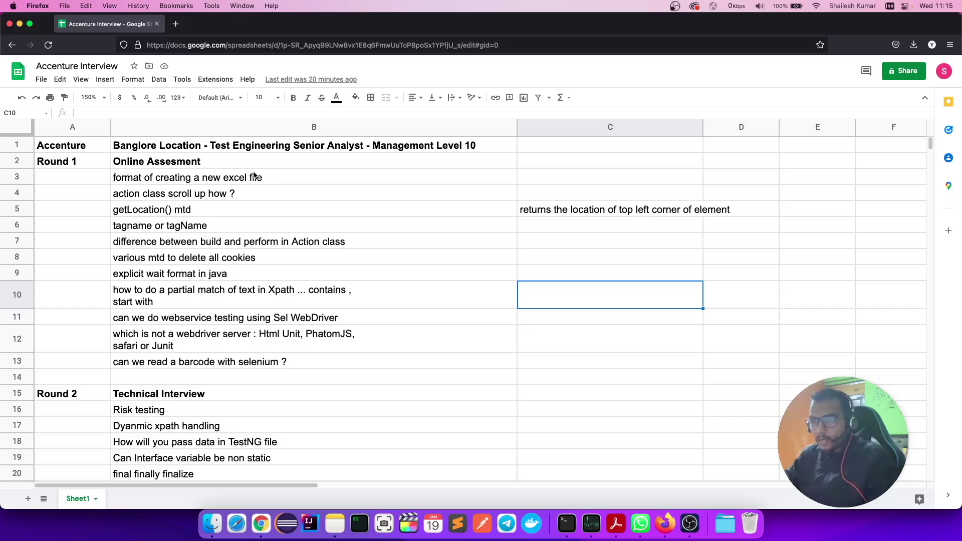
- Revisit the first Round 1 question, then the action class scroll question
left_click(140, 181)
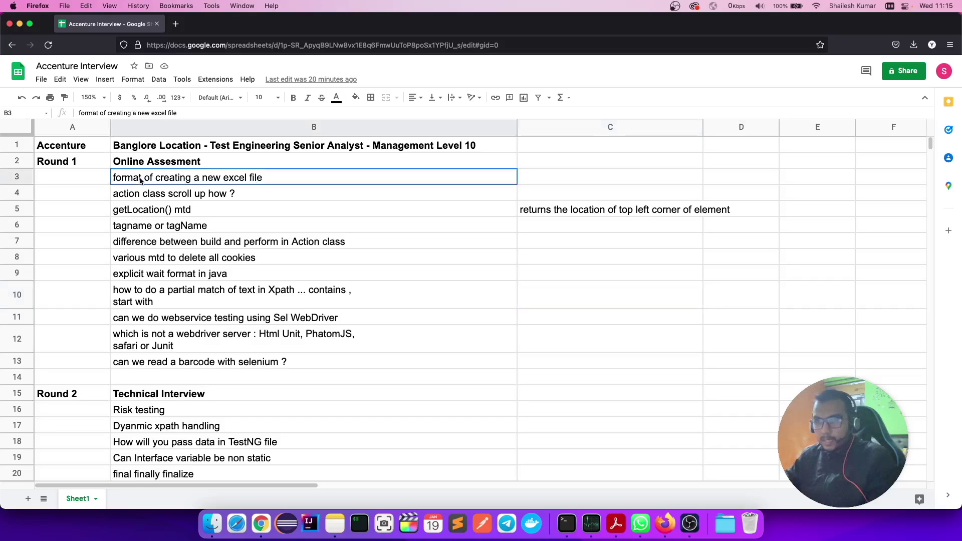
left_click(82, 183)
left_click(138, 180)
left_click(95, 182)
left_click(165, 181)
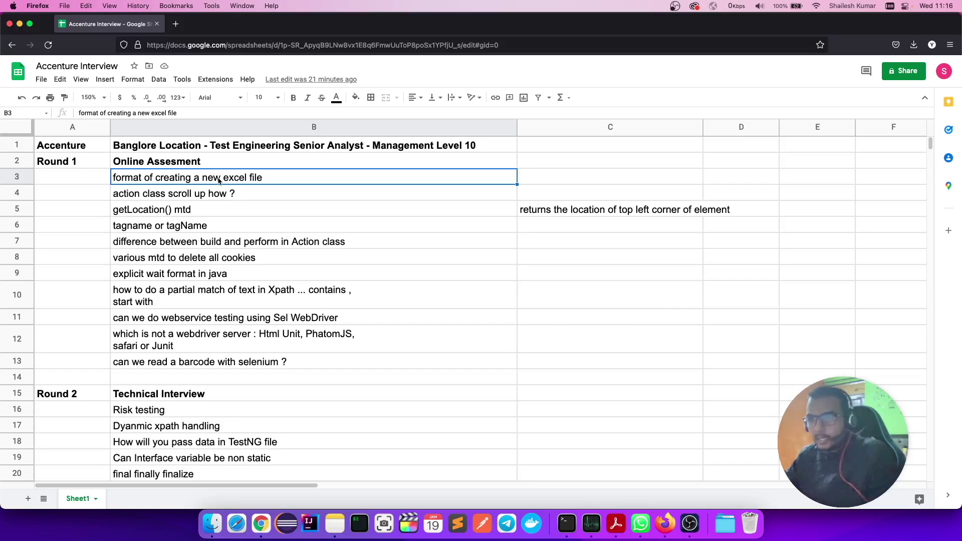
left_click(262, 192)
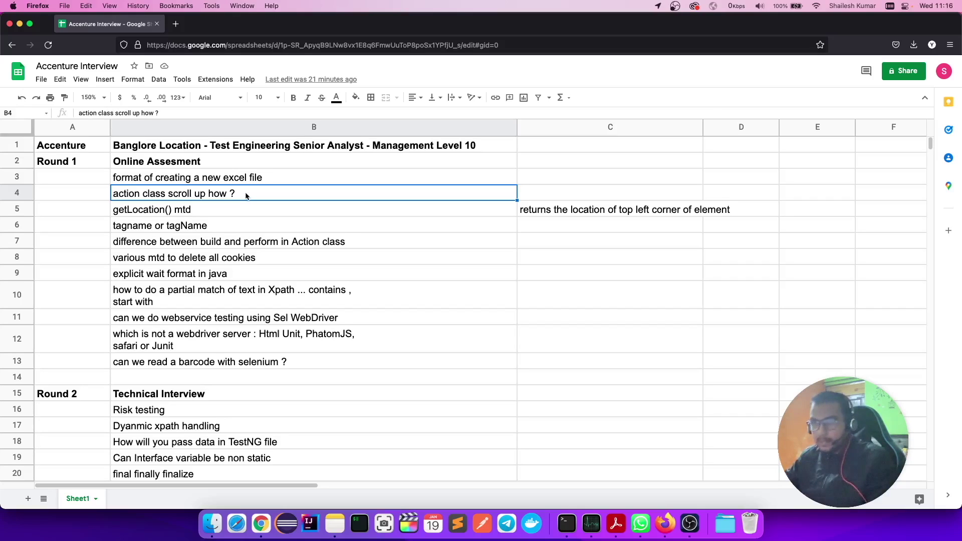
- Review the getLocation() question and its answer note
left_click(233, 205)
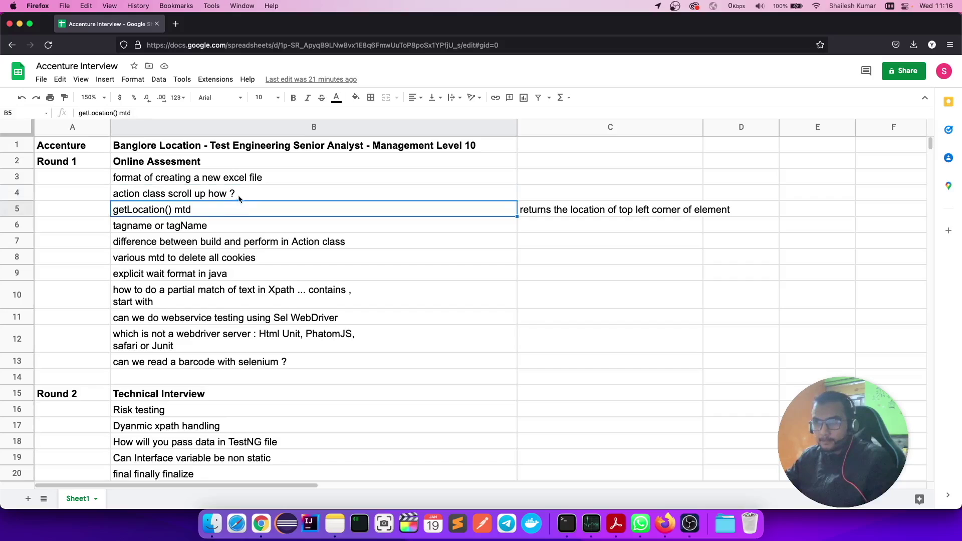
left_click(240, 198)
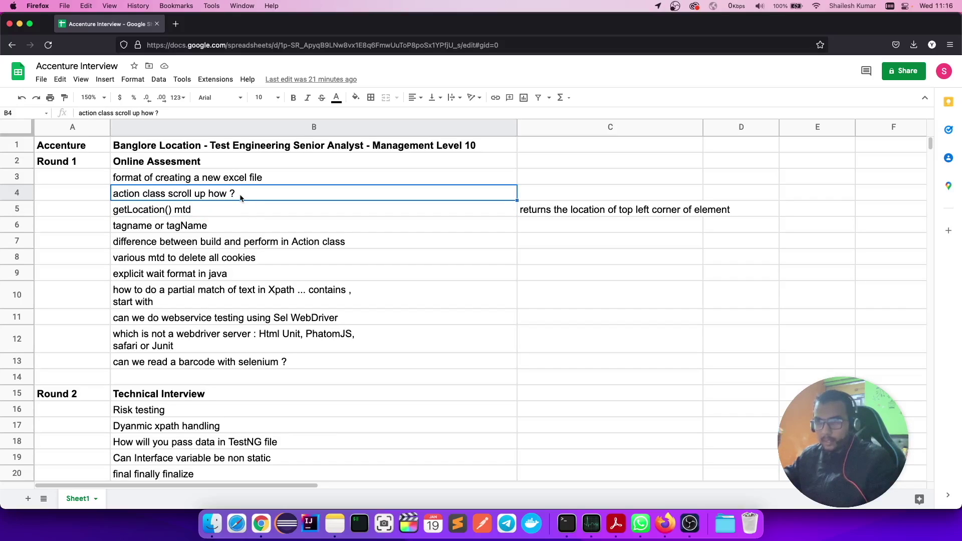
left_click(228, 209)
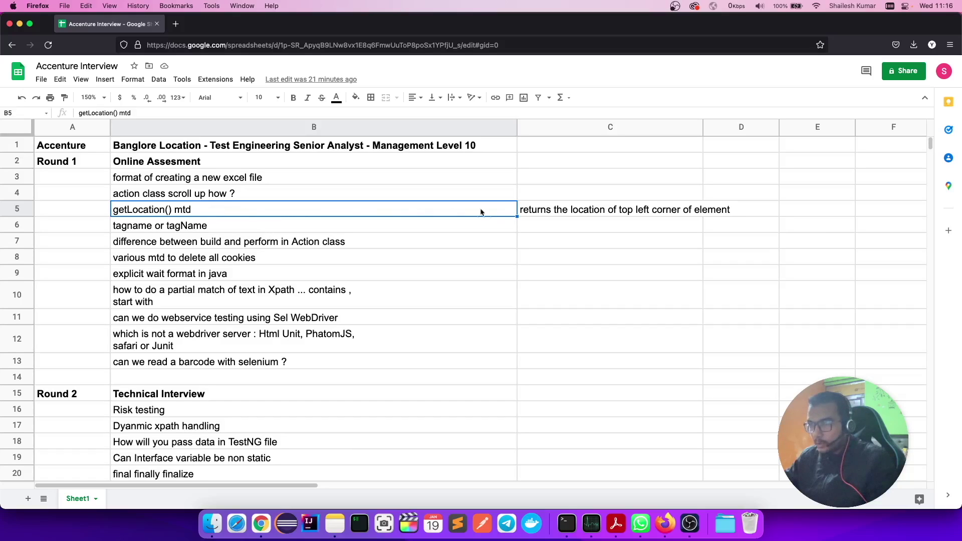
left_click(530, 214)
left_click(487, 213)
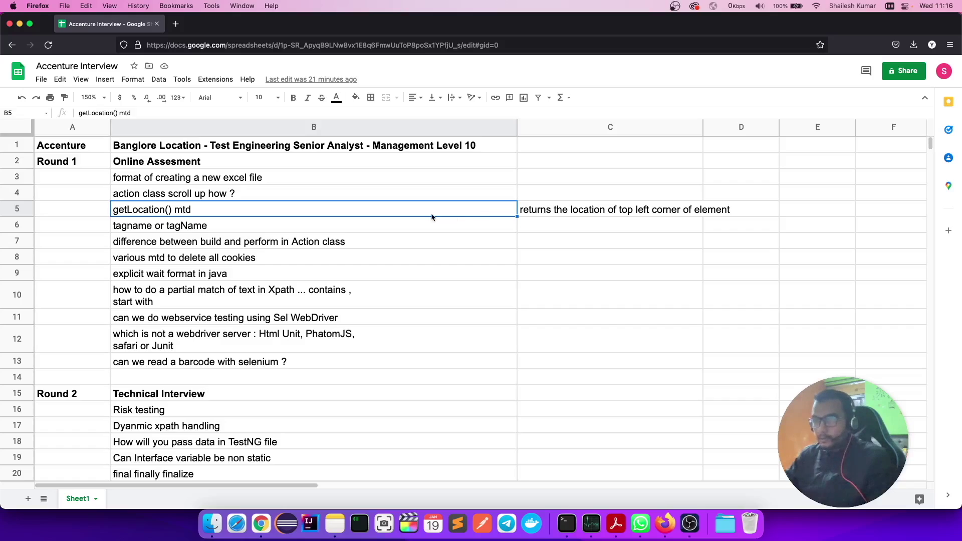
- Open the tagname question for editing and leave it unchanged
left_click(222, 225)
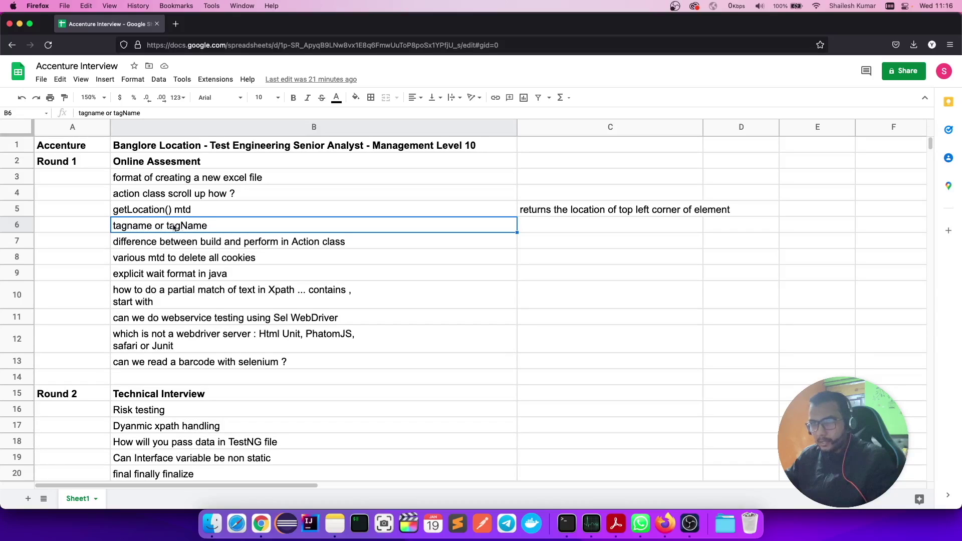
double_click(195, 226)
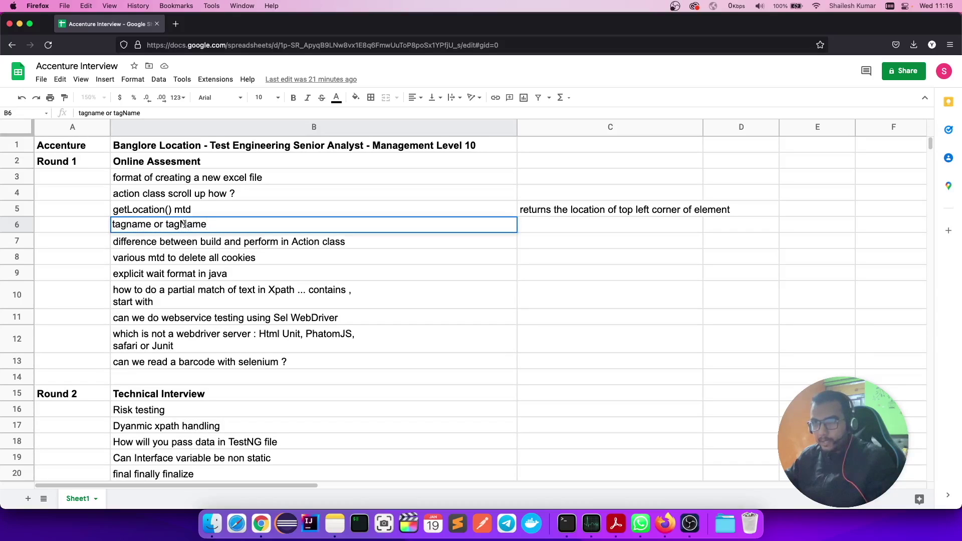
key("Return")
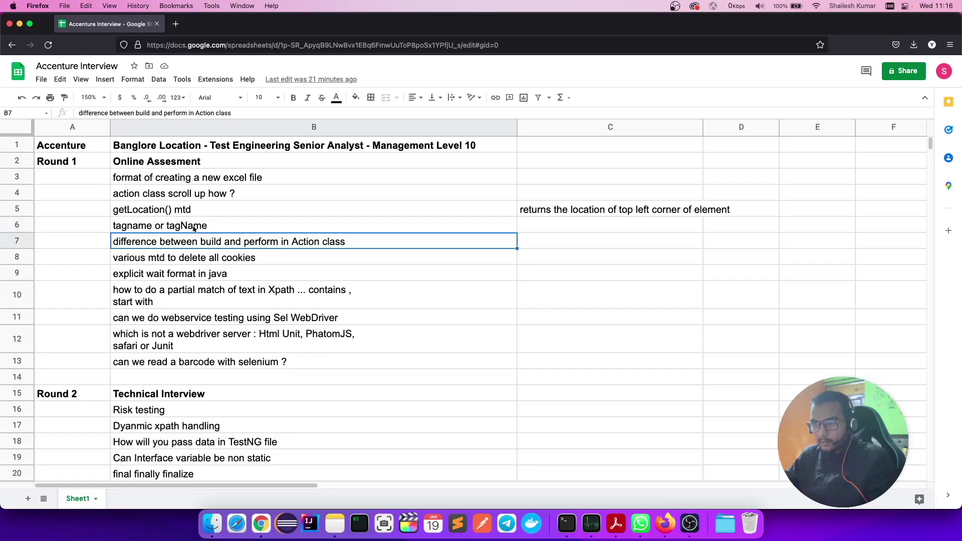
left_click(194, 229)
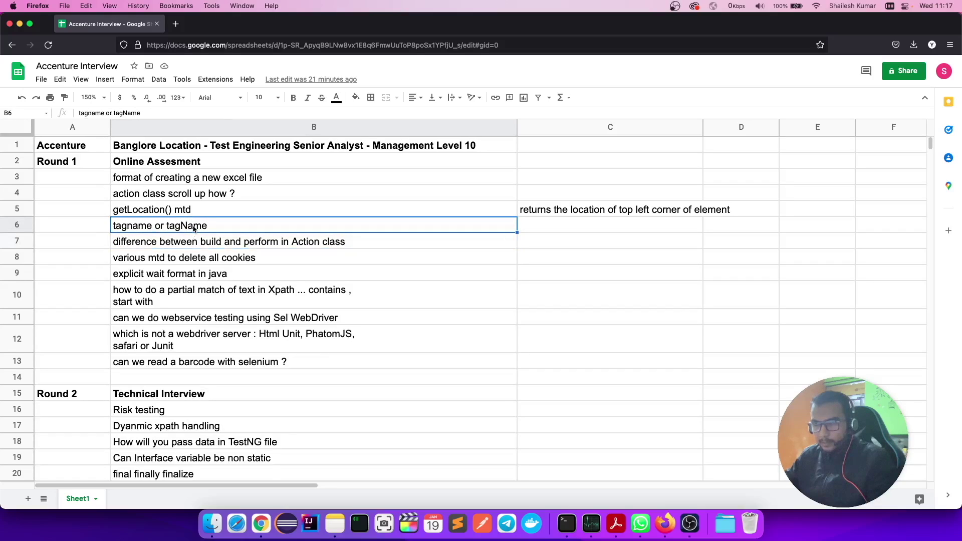
- Review the remaining Round 1 questions, from build versus perform to webdriver server
left_click(151, 244)
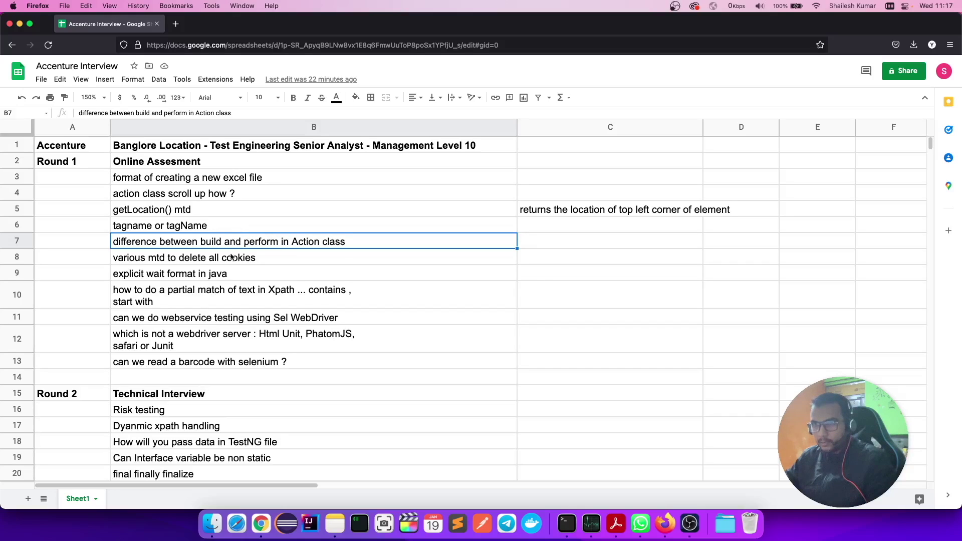
left_click(161, 257)
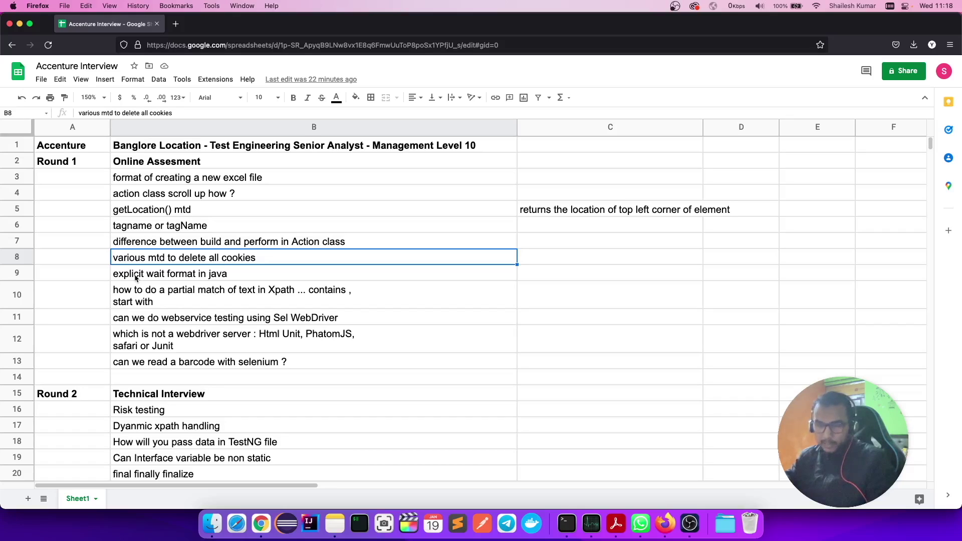
left_click(136, 277)
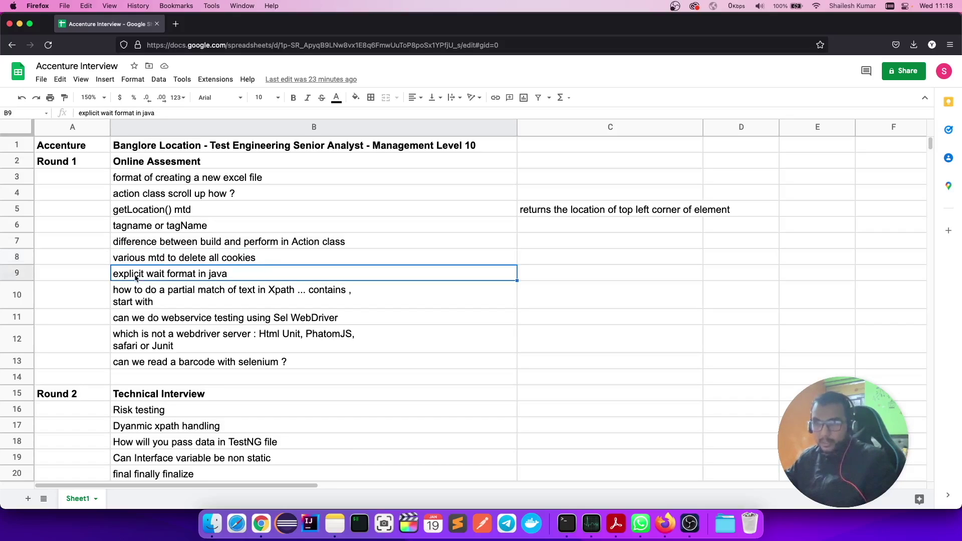
left_click(189, 298)
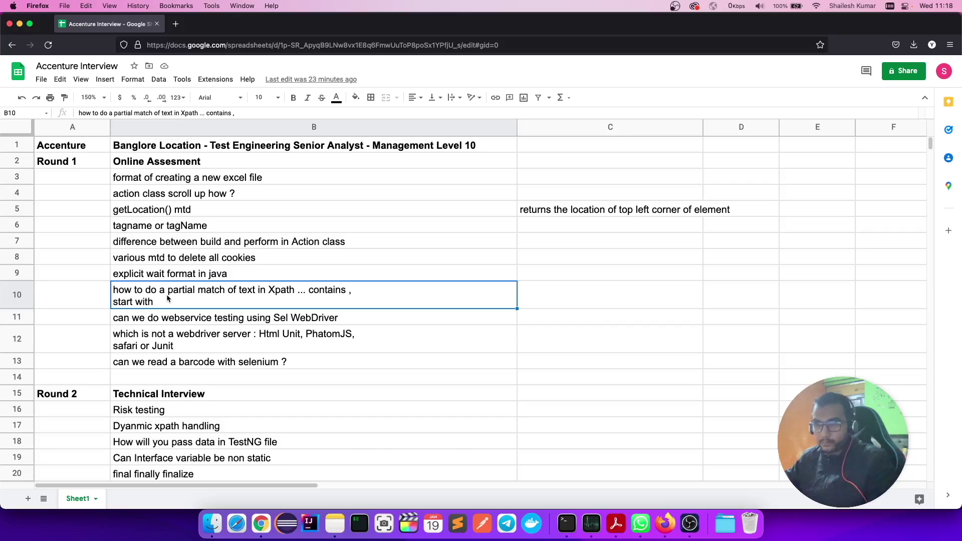
left_click(153, 322)
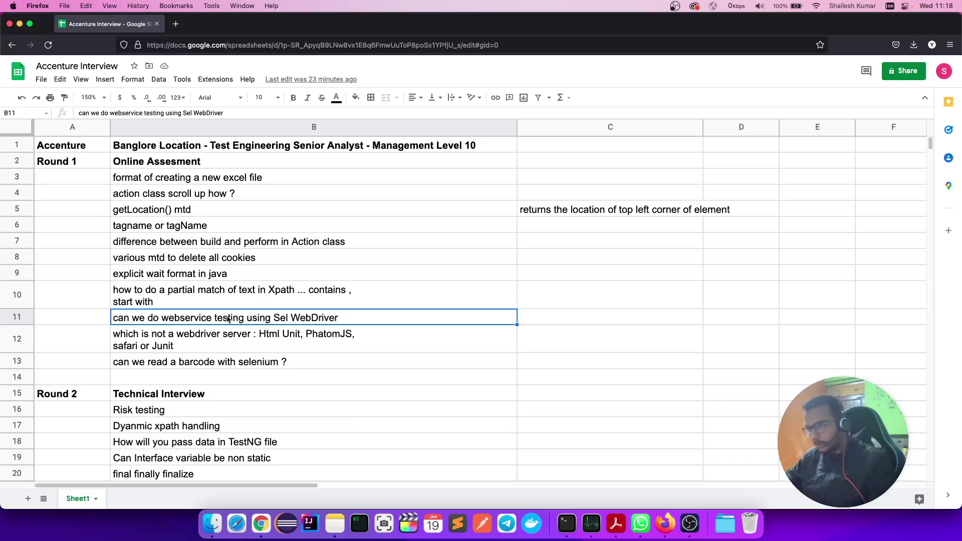
left_click(209, 364)
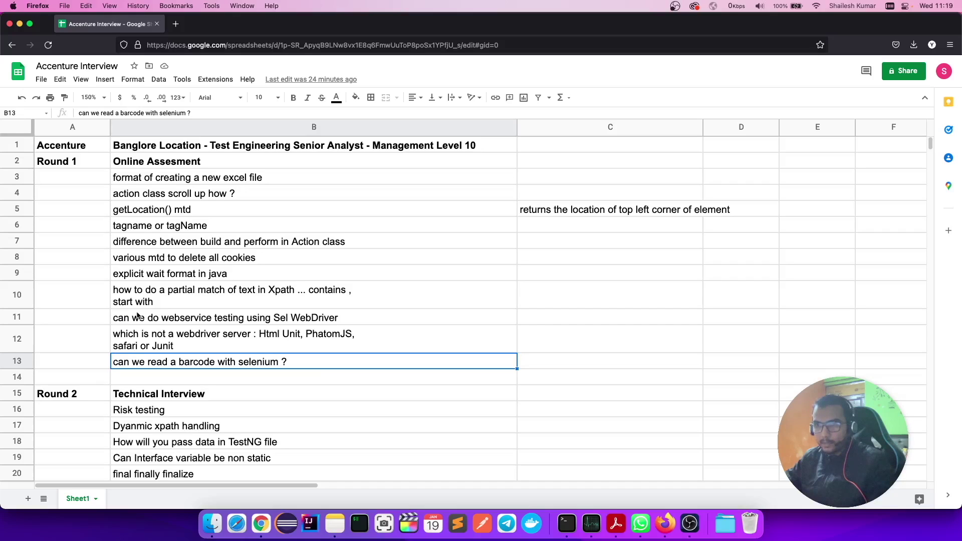
left_click(199, 344)
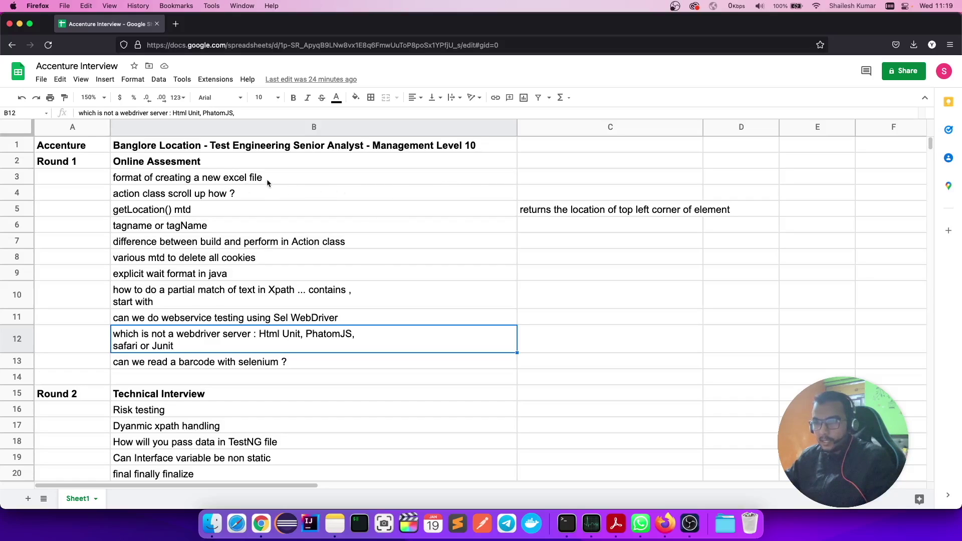
- Enter '1 hour' in C15 beside the Round 2 Technical Interview heading
left_click(263, 380)
scroll(262, 379, "down", 2)
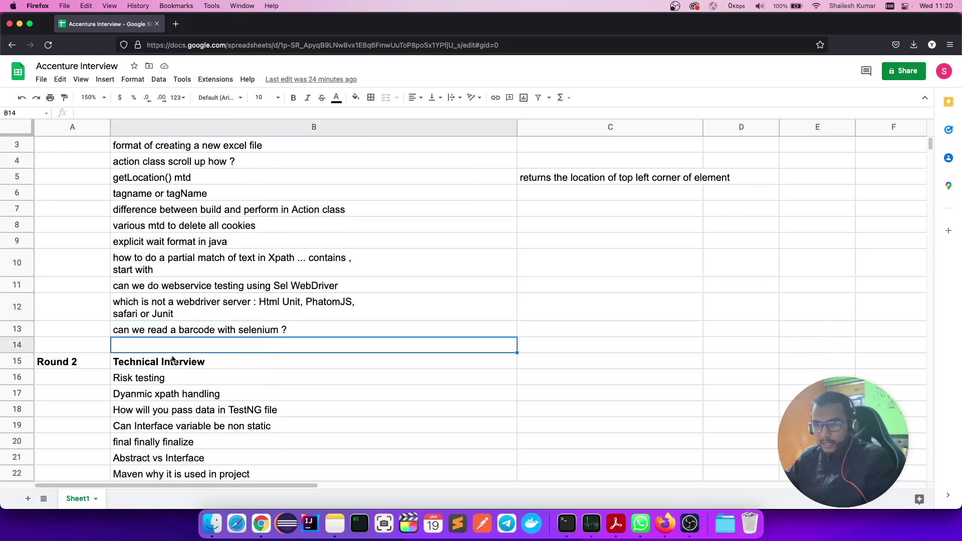
scroll(174, 360, "down", 3)
scroll(179, 359, "down", 2)
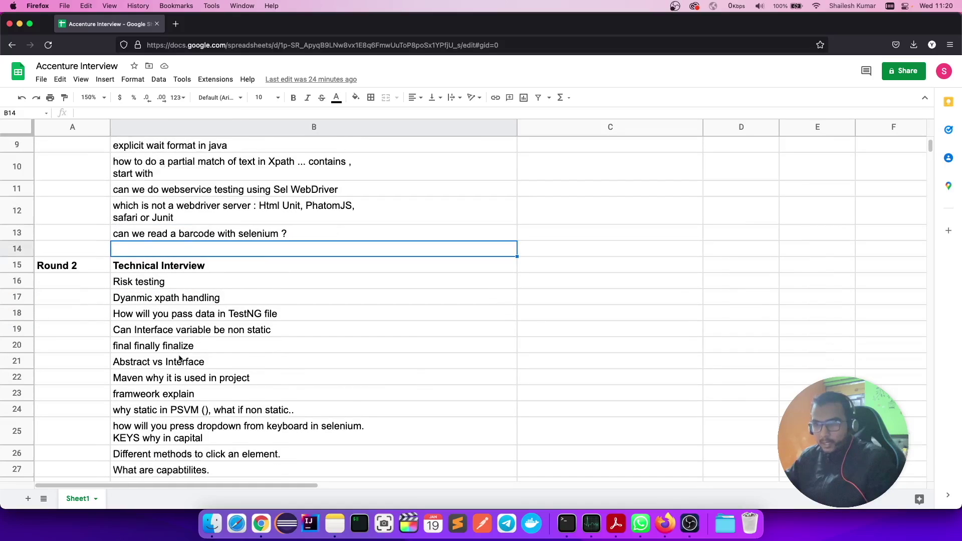
scroll(179, 359, "down", 2)
scroll(179, 360, "up", 4)
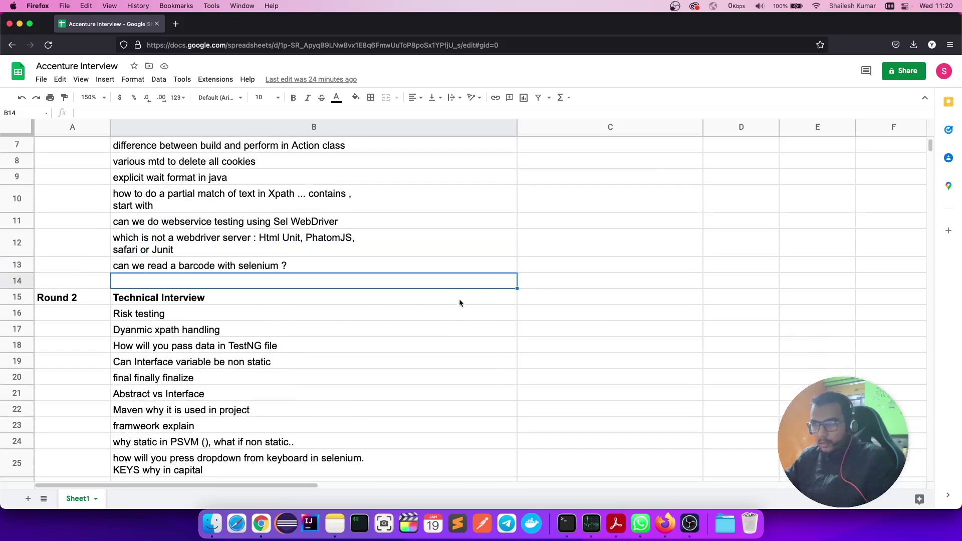
left_click(547, 296)
double_click(559, 292)
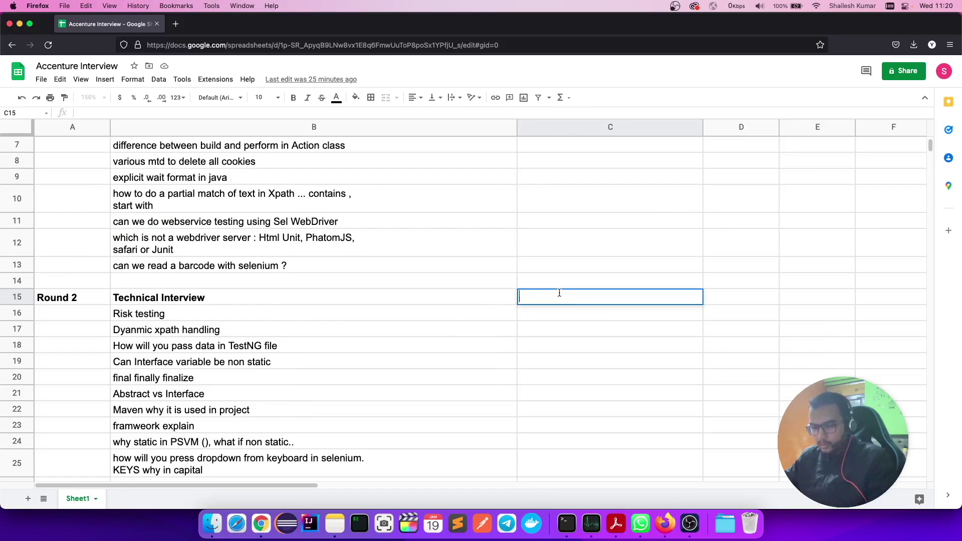
type("1")
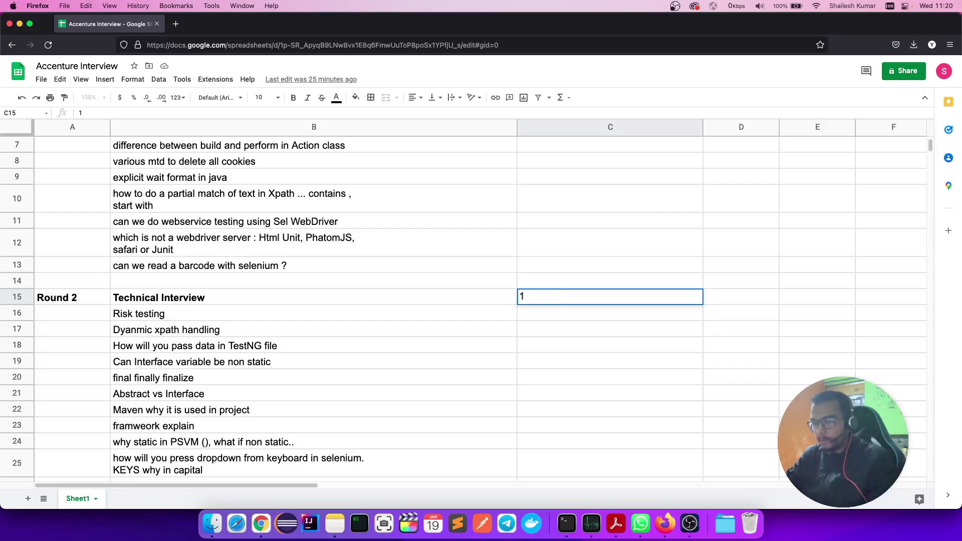
type(" hour")
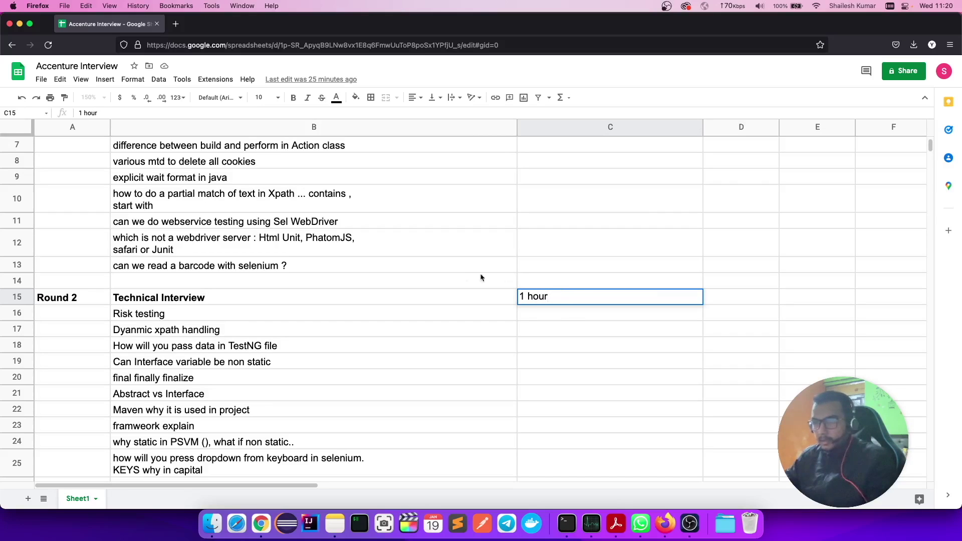
left_click(459, 267)
scroll(459, 275, "down", 2)
scroll(460, 271, "up", 5)
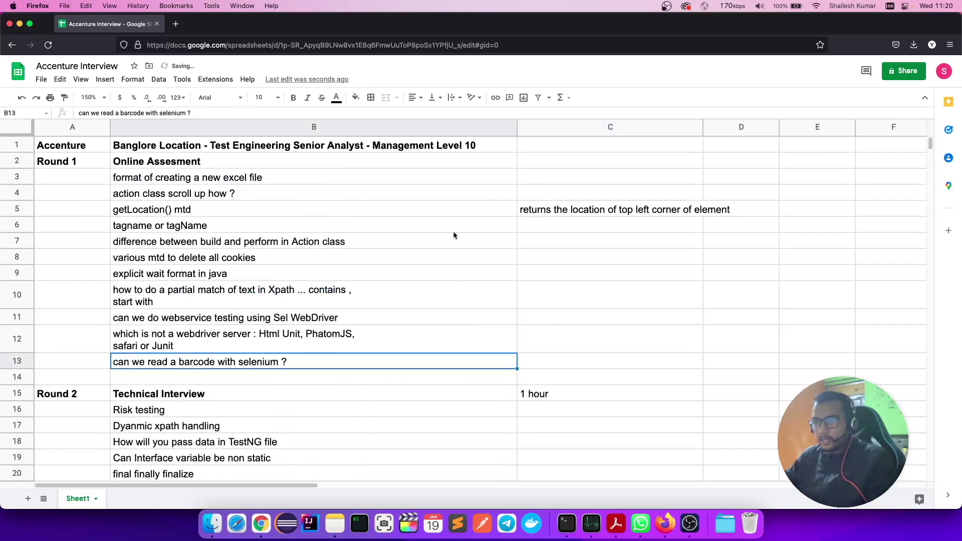
- Enter '30 Minutes' in C2 beside the Online Assesment heading and recheck it
left_click(535, 161)
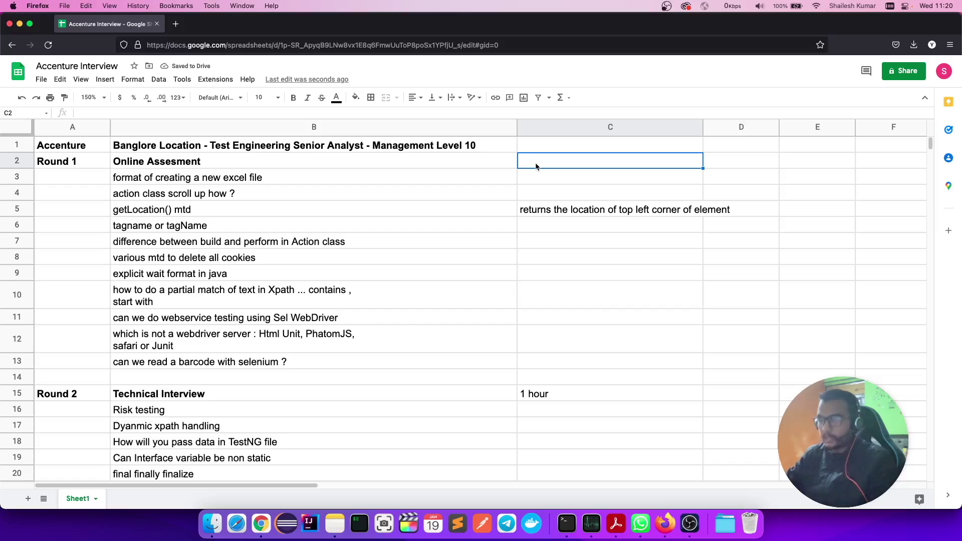
type("30")
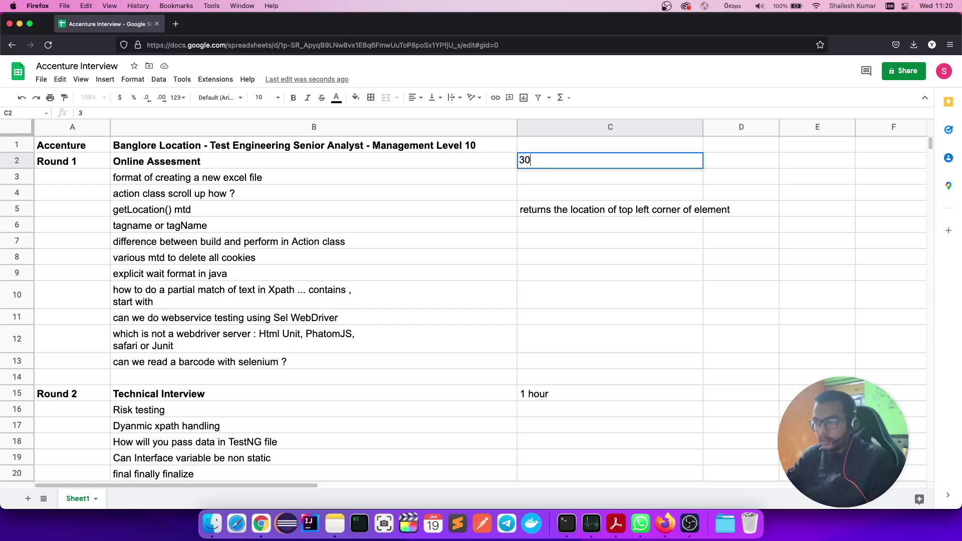
type(" Minut")
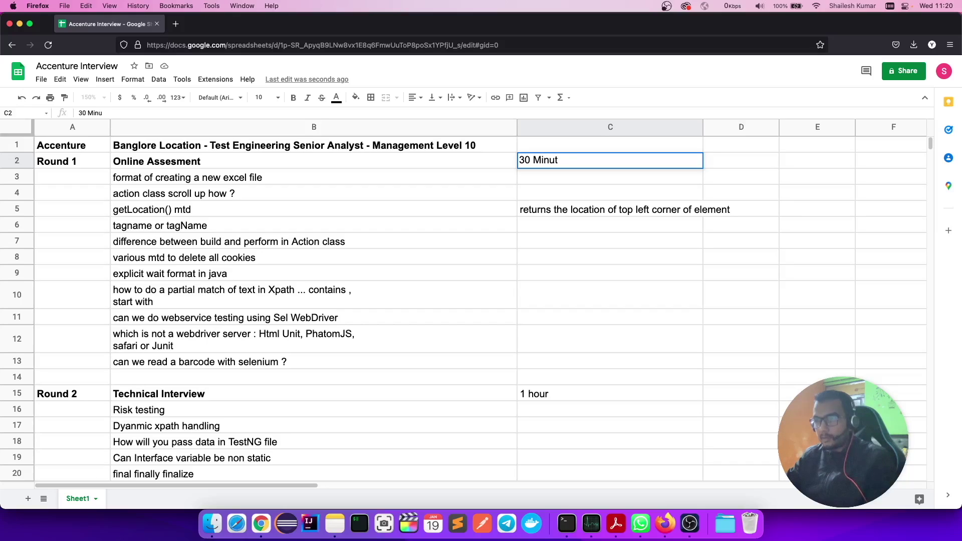
type("es")
left_click(486, 289)
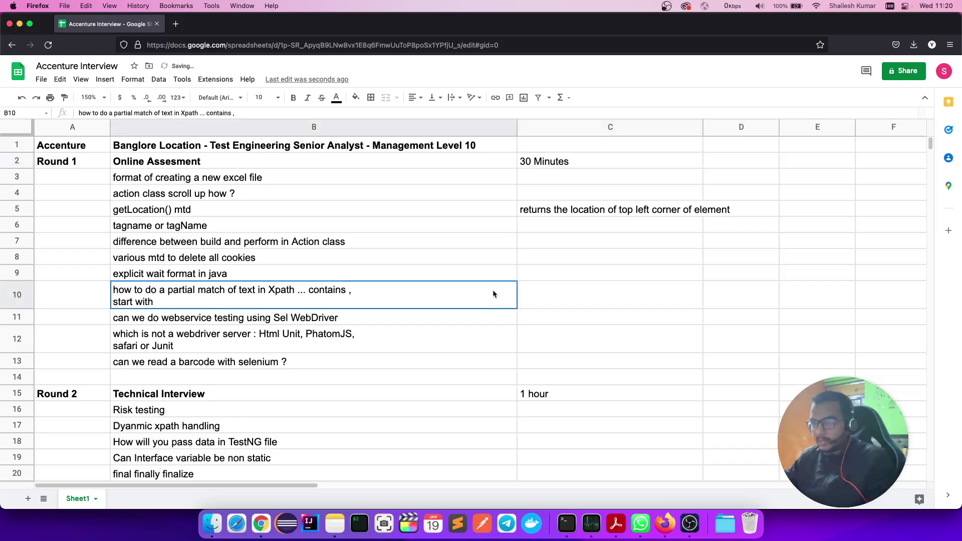
left_click(526, 161)
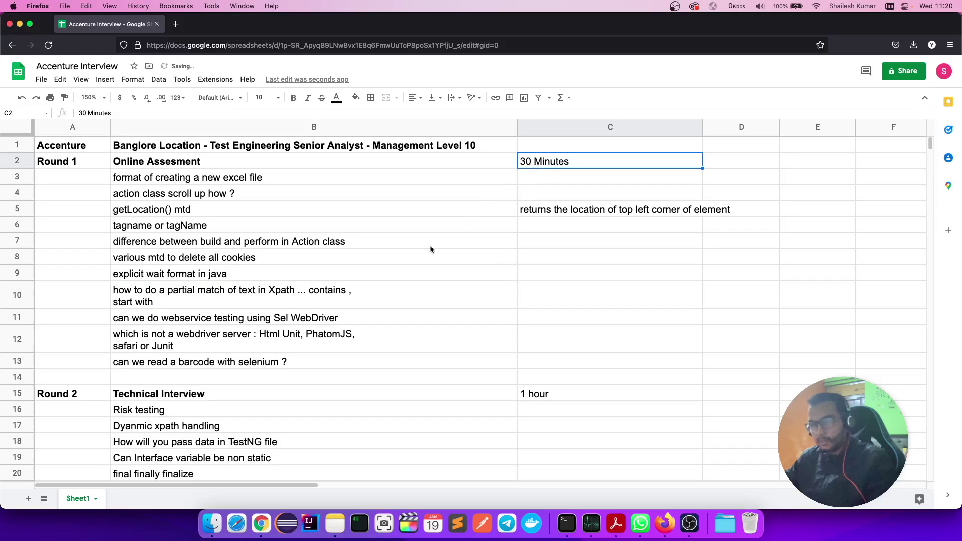
scroll(410, 261, "down", 1)
scroll(411, 265, "down", 3)
scroll(410, 265, "down", 2)
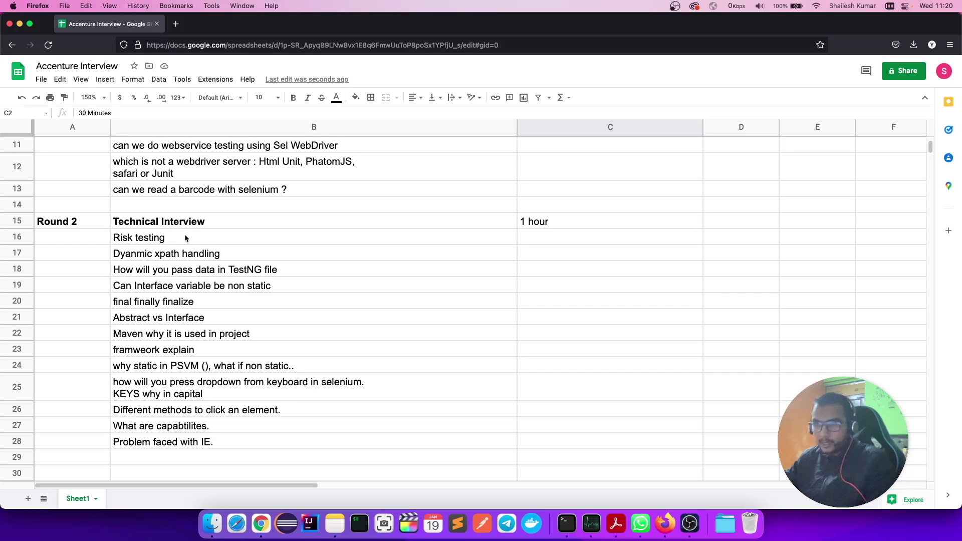
left_click(188, 237)
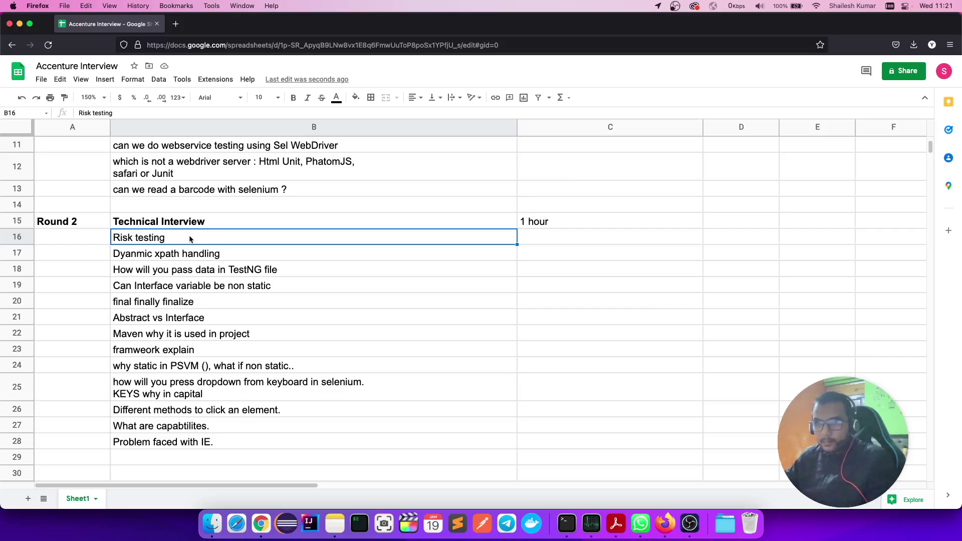
left_click(127, 257)
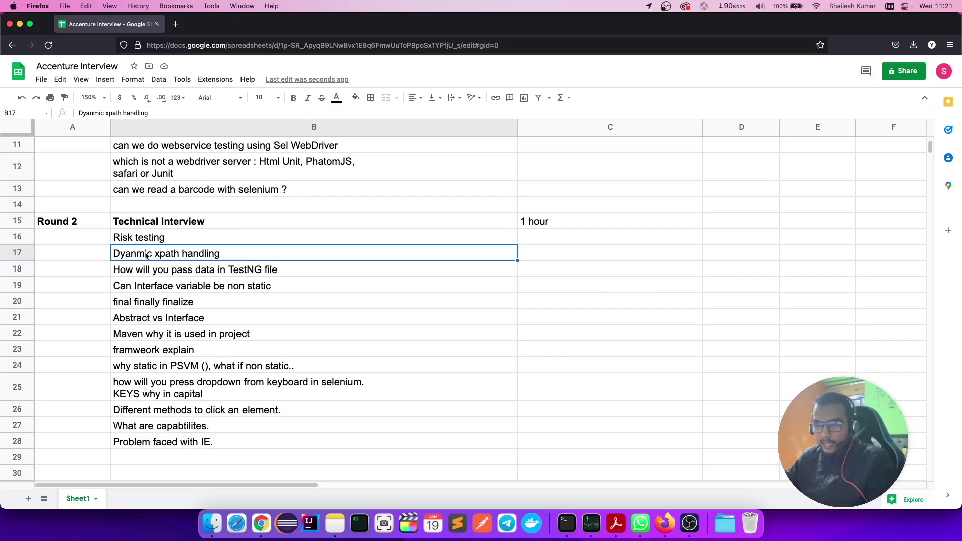
scroll(163, 272, "down", 1)
scroll(163, 272, "up", 2)
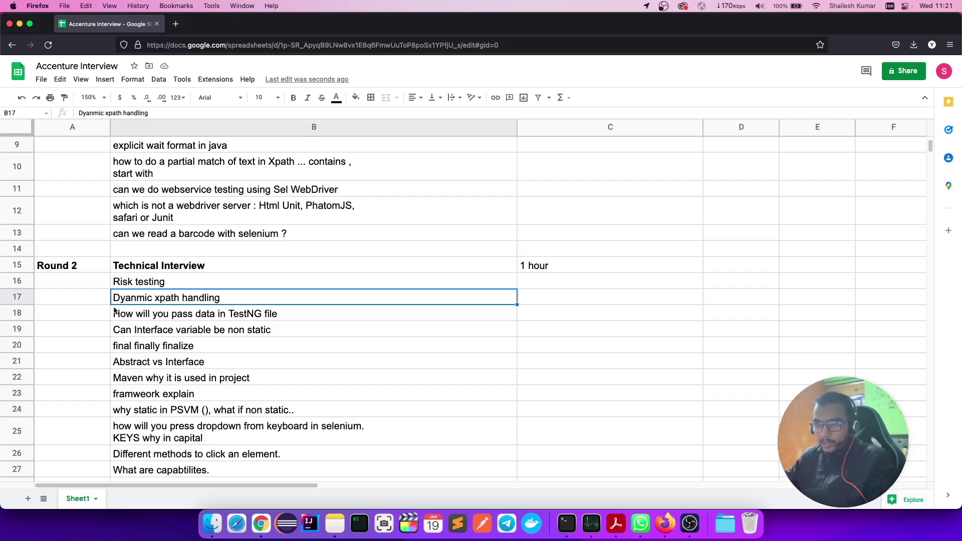
left_click(148, 314)
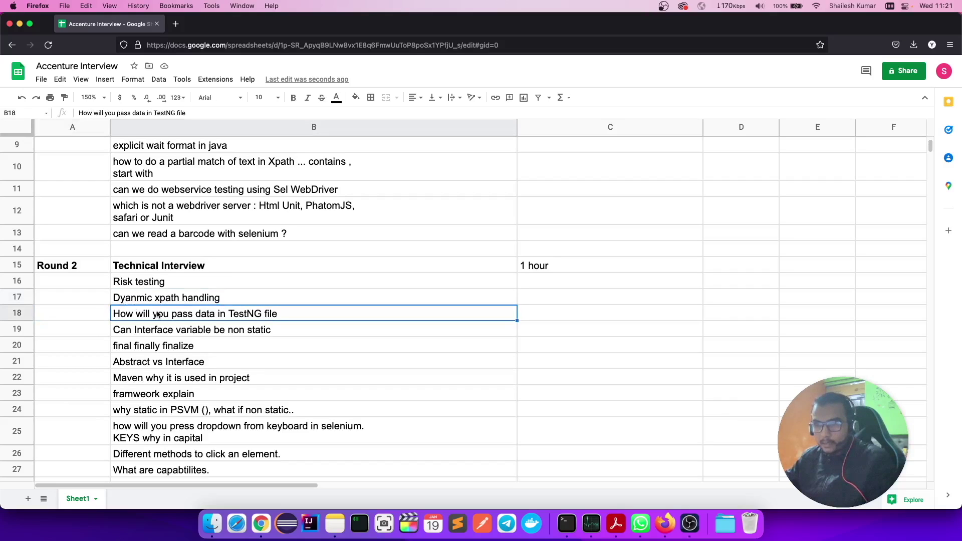
scroll(158, 316, "up", 1)
scroll(157, 316, "down", 3)
scroll(157, 315, "down", 2)
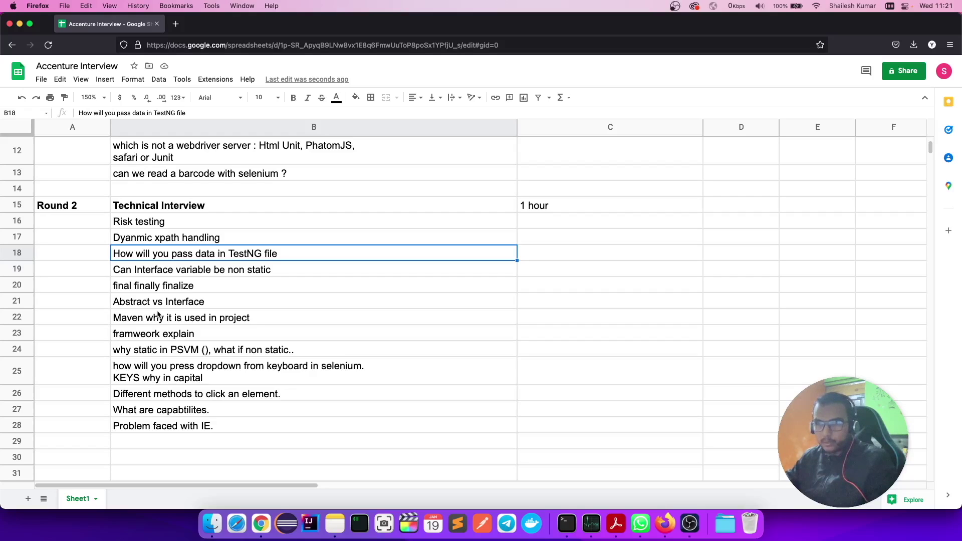
left_click(174, 273)
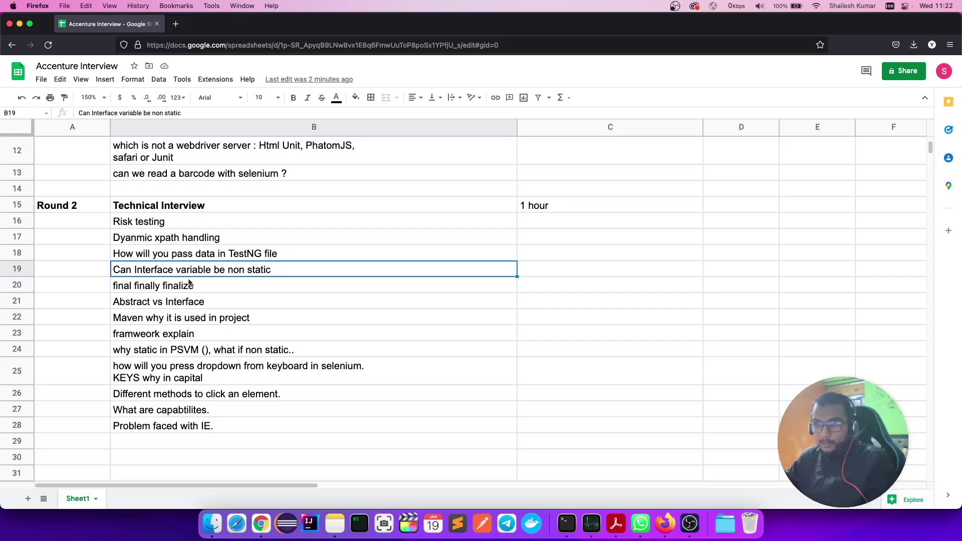
left_click(151, 287)
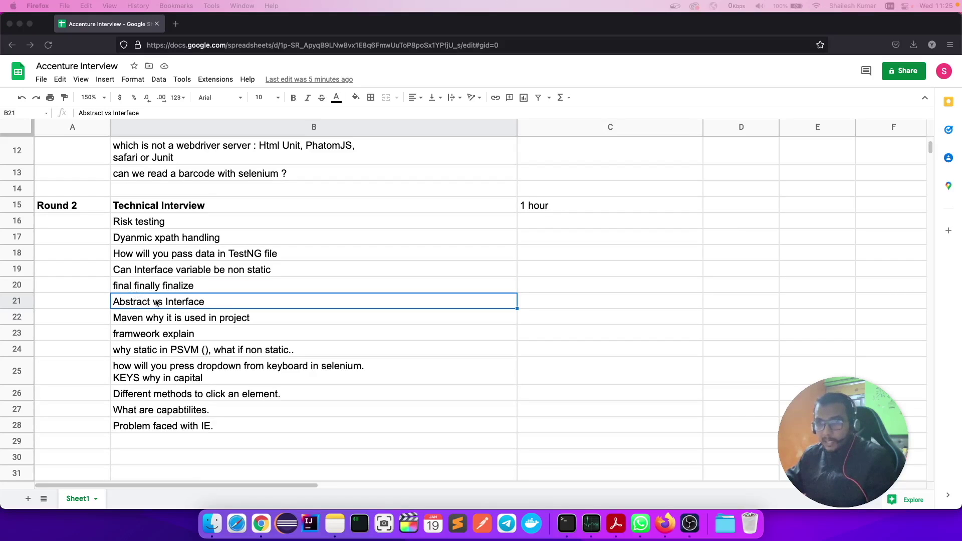
- Correct 'framweork' to 'framework' in the Round 2 'framework explain' question in B23
left_click(135, 321)
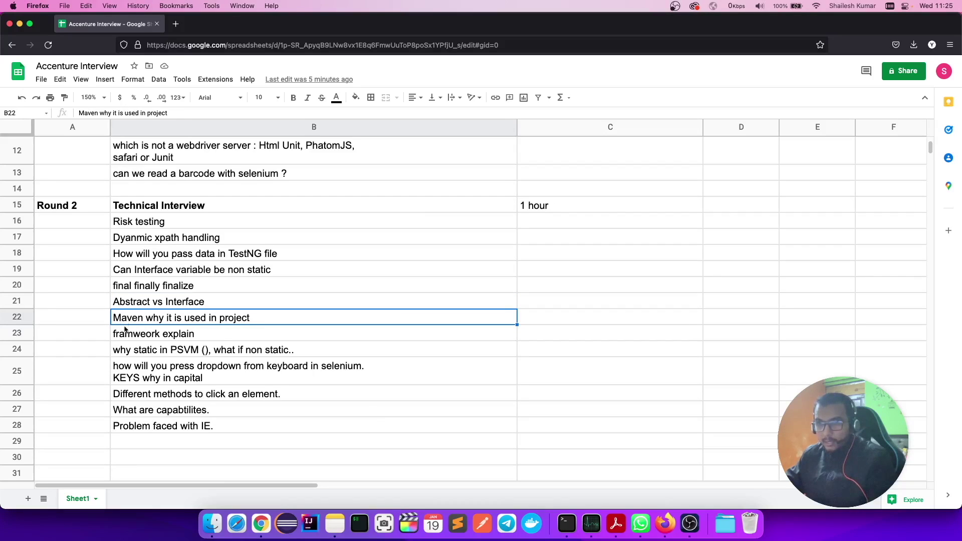
left_click(130, 335)
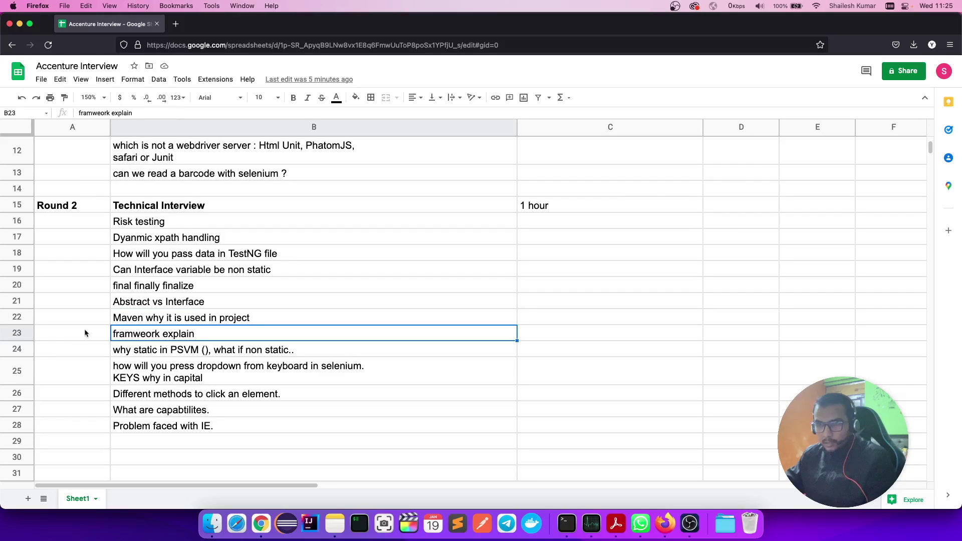
double_click(148, 333)
left_click(146, 333)
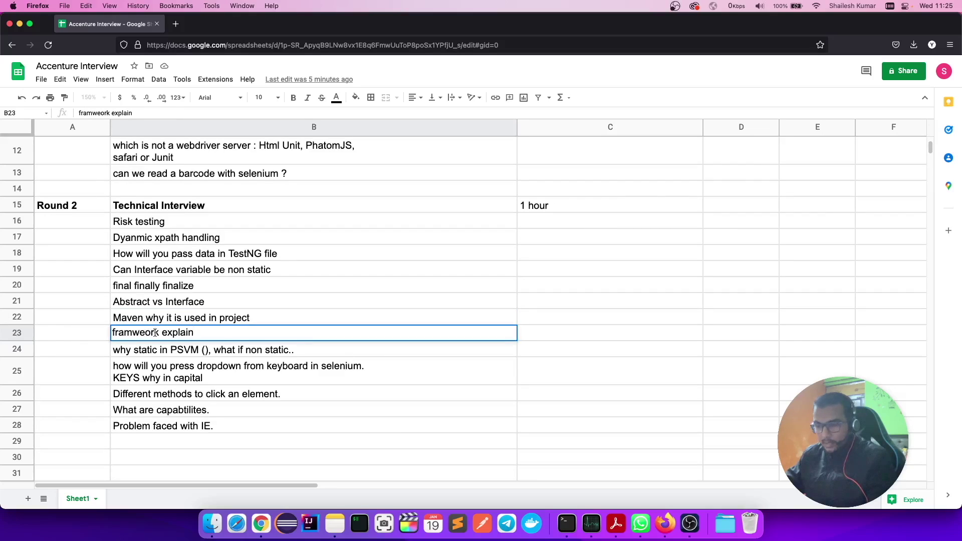
key("BackSpace")
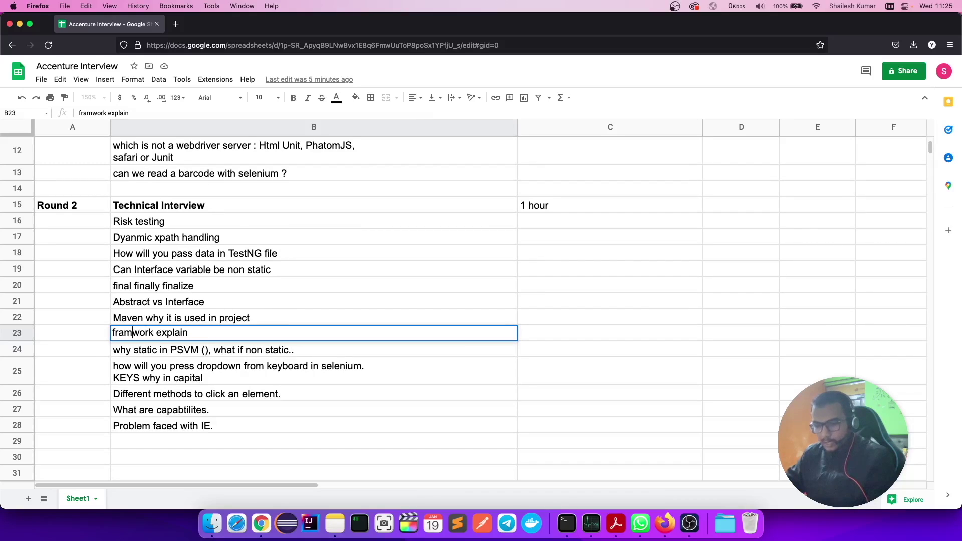
type("e")
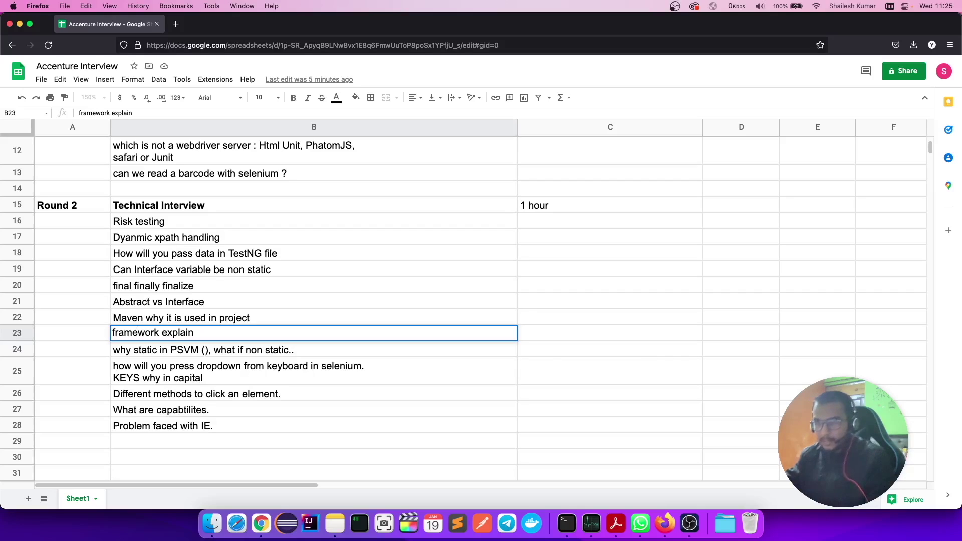
left_click(157, 351)
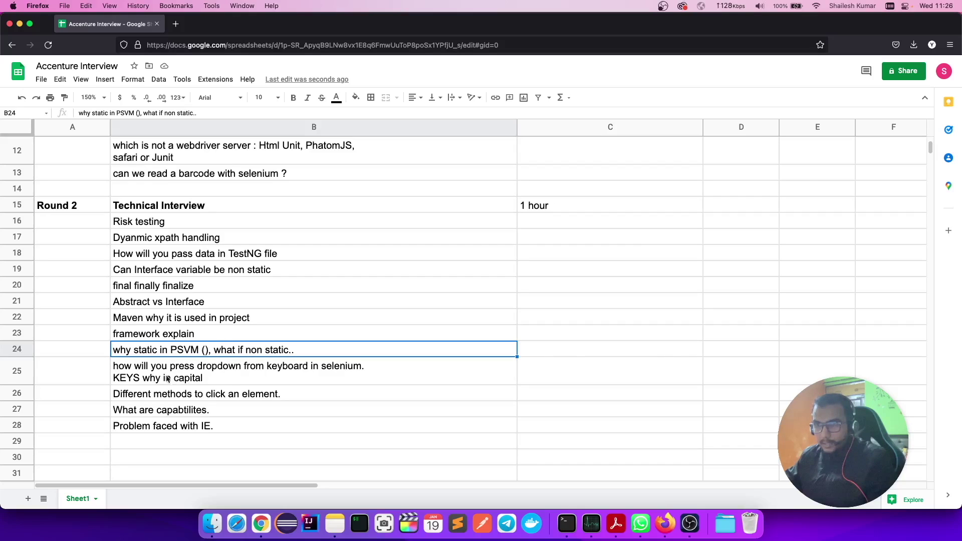
left_click(127, 380)
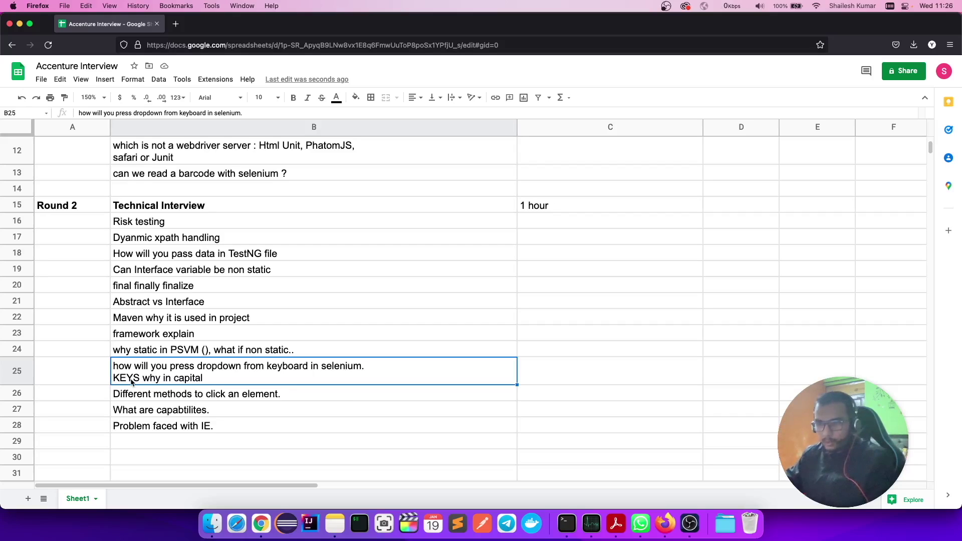
left_click(150, 394)
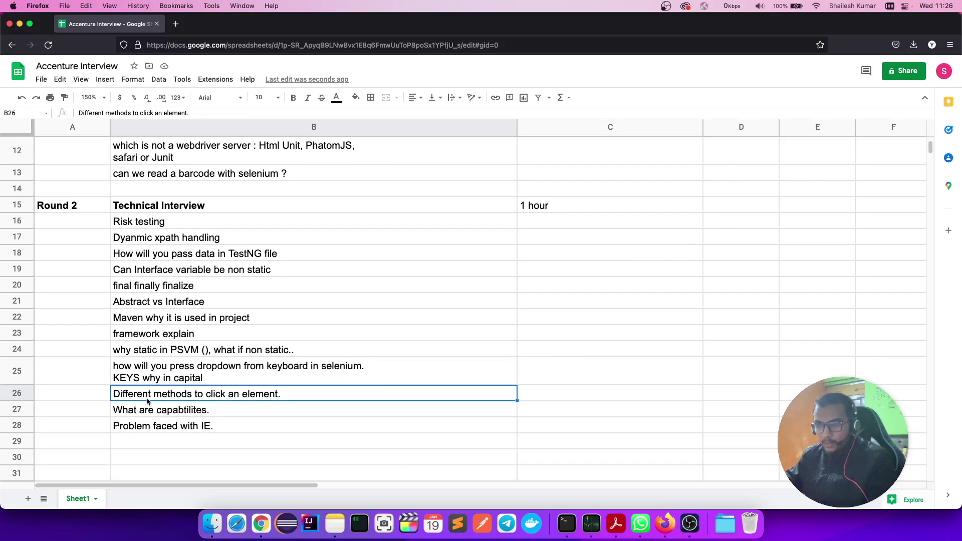
left_click(151, 412)
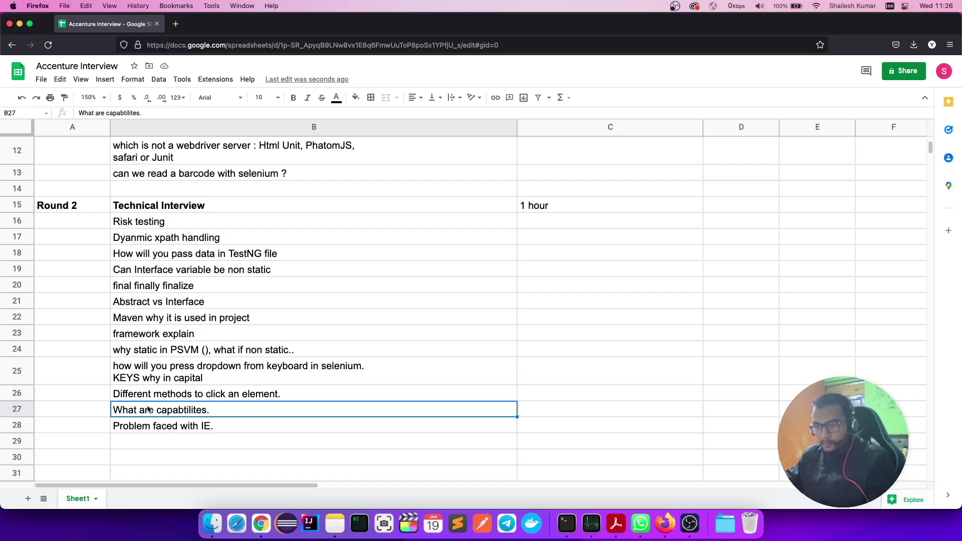
left_click(152, 427)
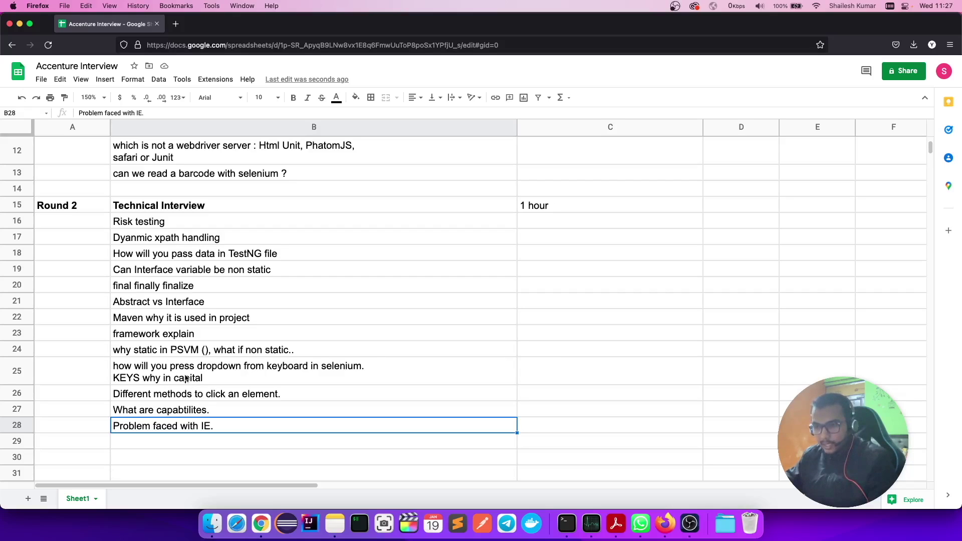
scroll(186, 379, "down", 3)
scroll(185, 377, "down", 2)
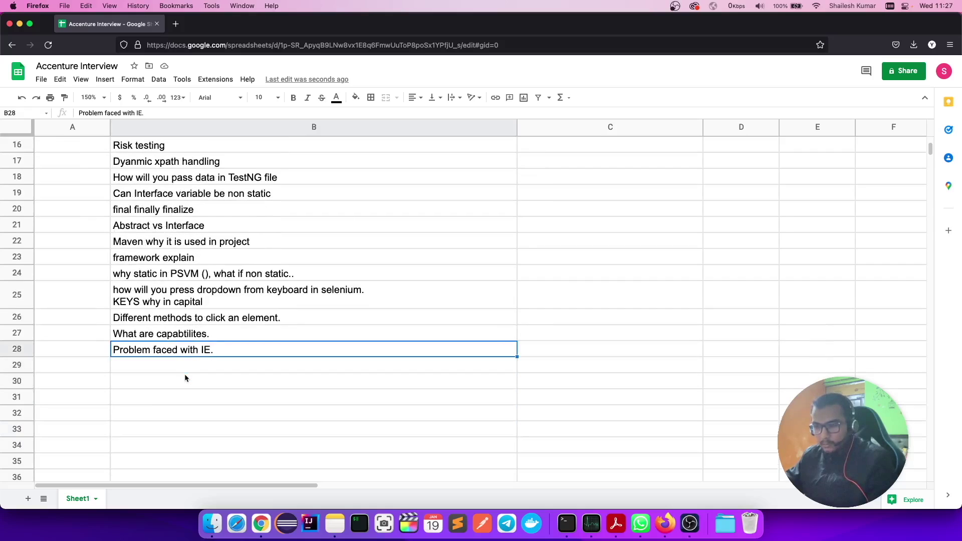
scroll(186, 378, "up", 3)
scroll(184, 378, "up", 3)
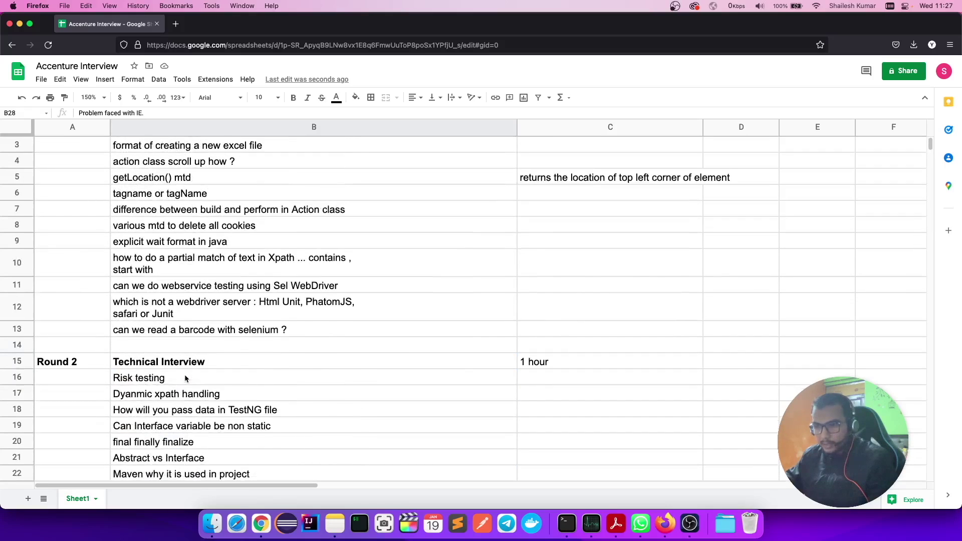
scroll(184, 374, "down", 3)
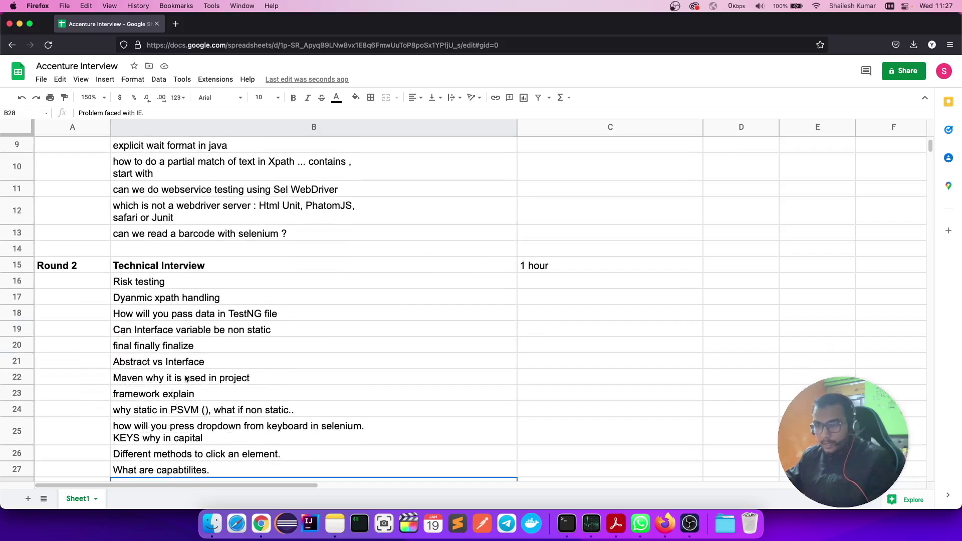
scroll(186, 378, "down", 2)
scroll(186, 379, "up", 3)
scroll(186, 380, "up", 3)
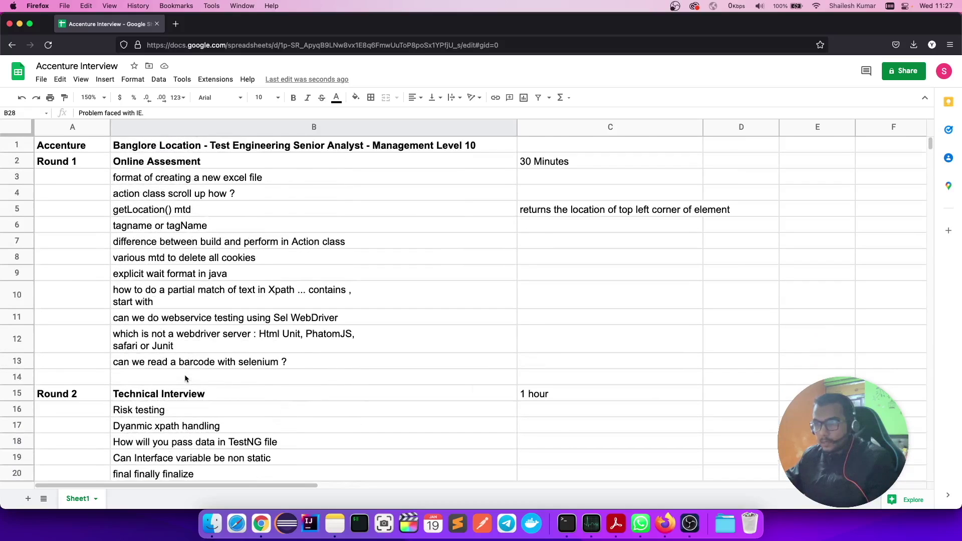
scroll(185, 379, "down", 5)
scroll(186, 379, "down", 2)
scroll(186, 379, "up", 2)
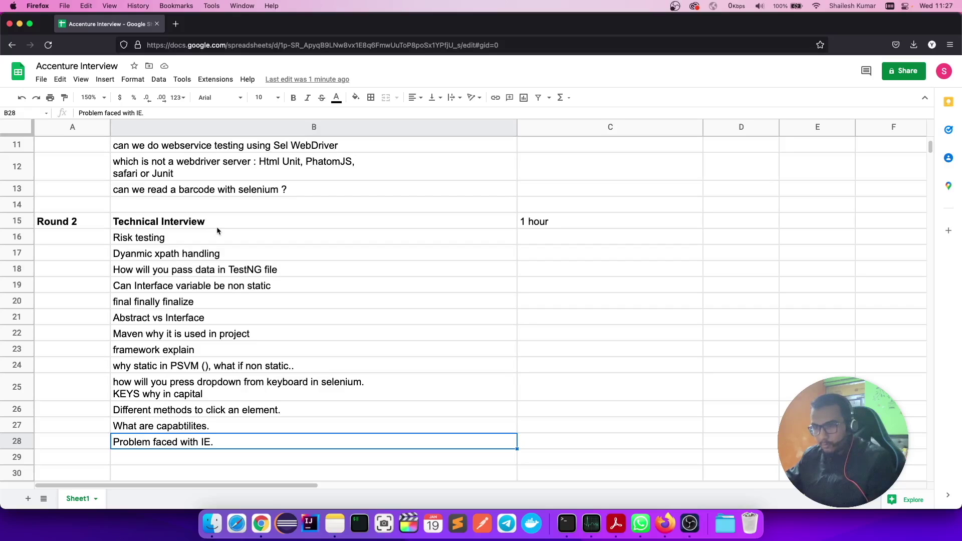
left_click(318, 425)
scroll(281, 409, "down", 1)
scroll(282, 412, "up", 1)
scroll(282, 411, "up", 3)
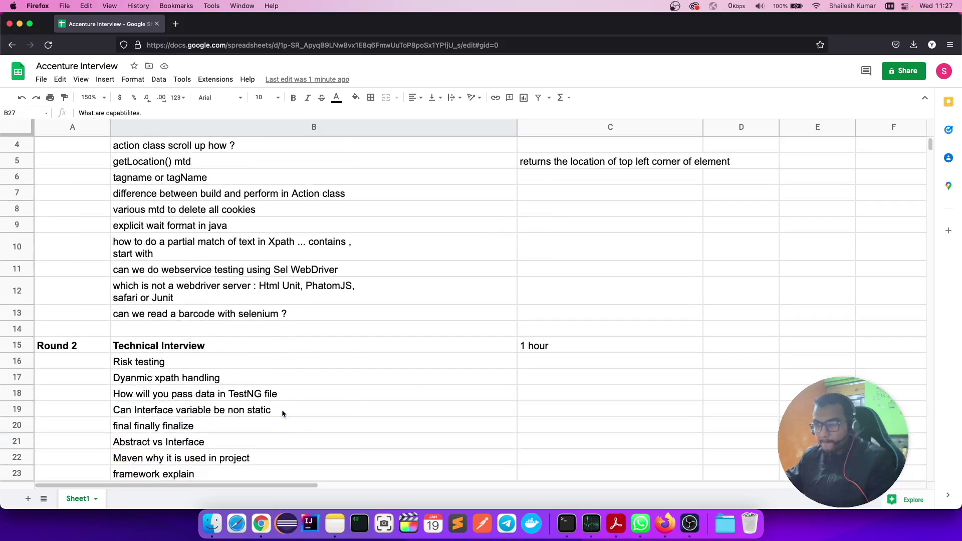
scroll(283, 412, "up", 1)
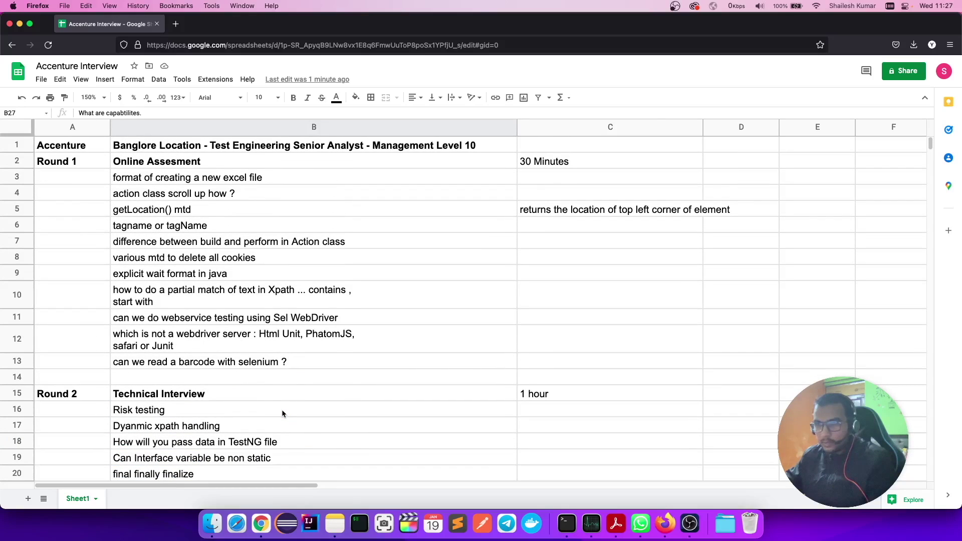